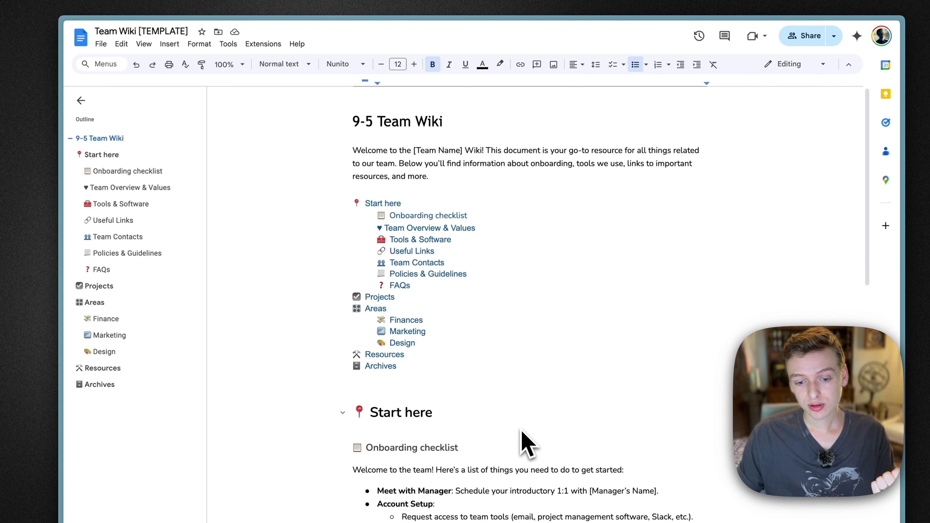
Scroll past the onboarding checklist, Tools & Software and Useful Links to Team Contacts and FAQs
scroll(528, 443, "down", 3)
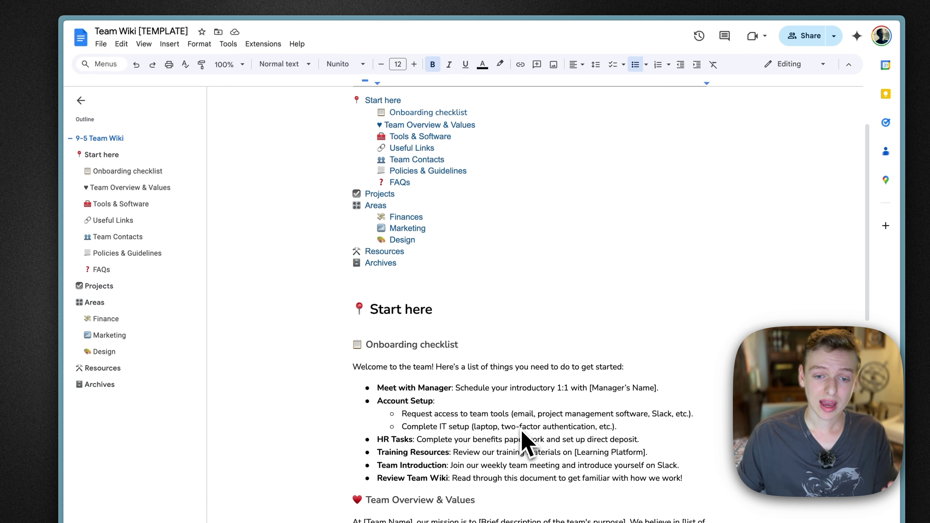
scroll(528, 444, "down", 1)
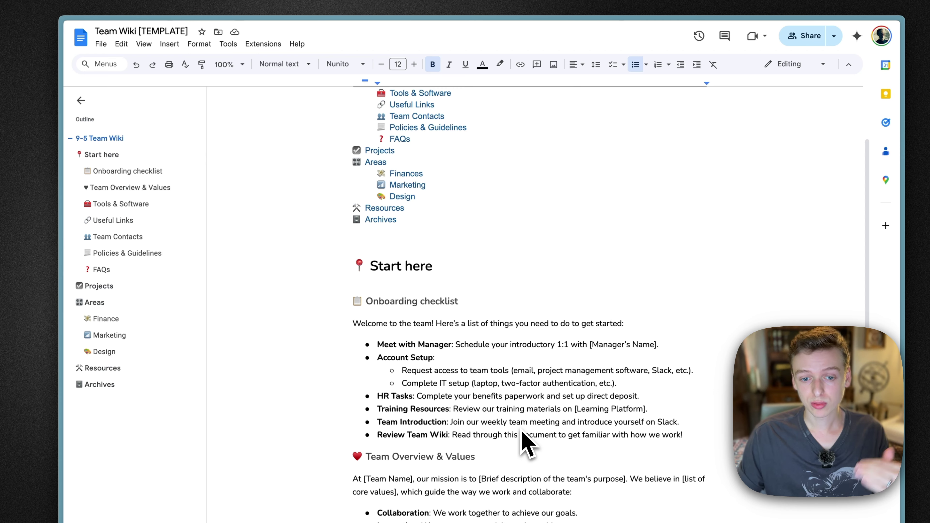
scroll(520, 439, "down", 4)
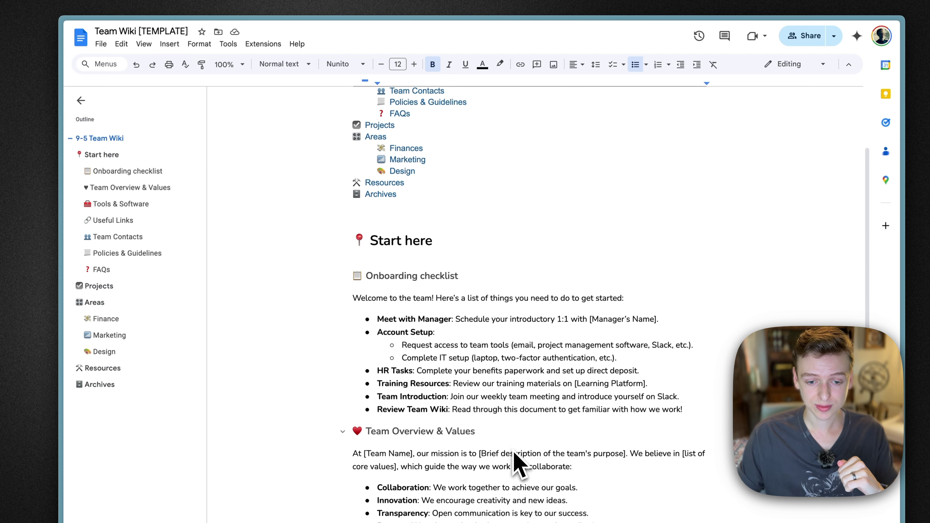
scroll(520, 466, "down", 3)
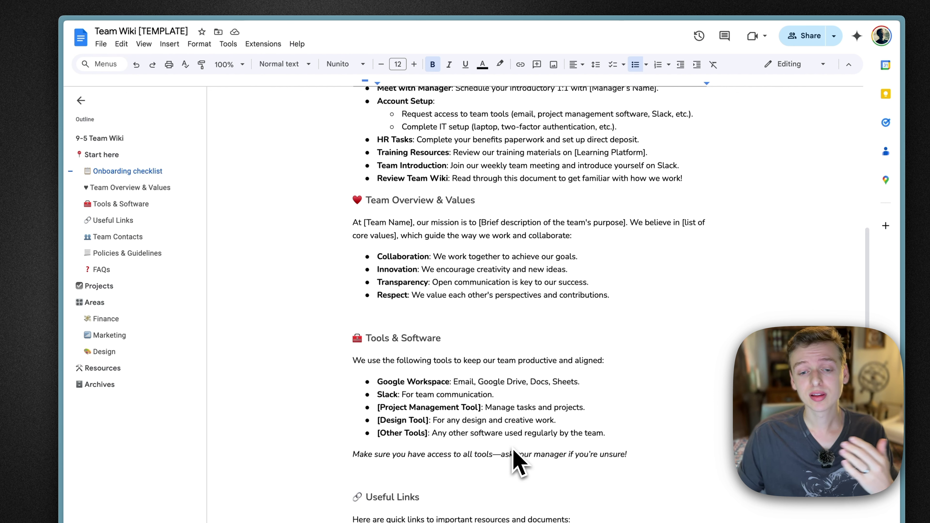
scroll(519, 462, "down", 3)
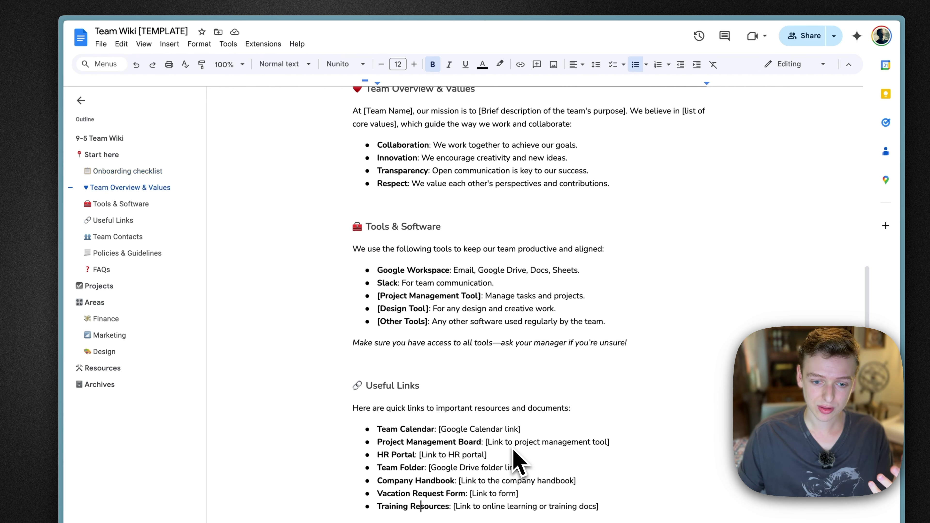
scroll(519, 463, "down", 4)
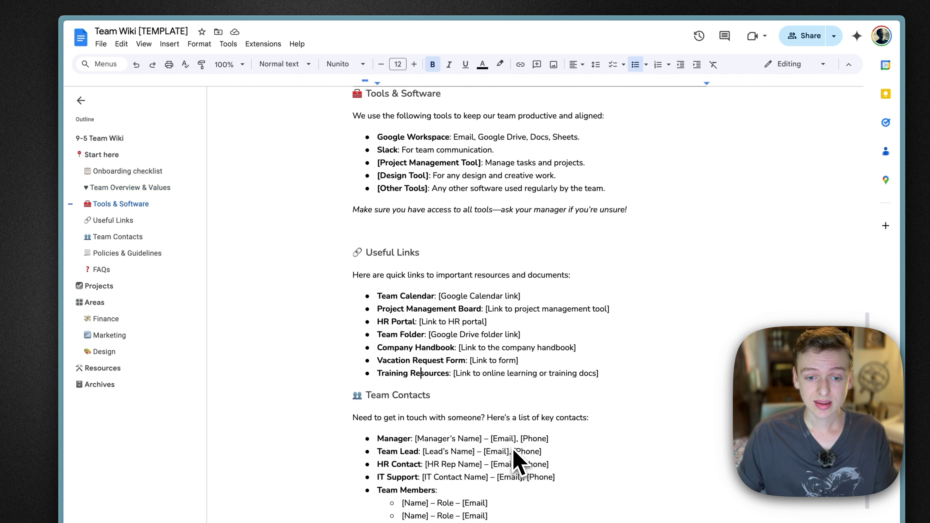
scroll(518, 462, "down", 6)
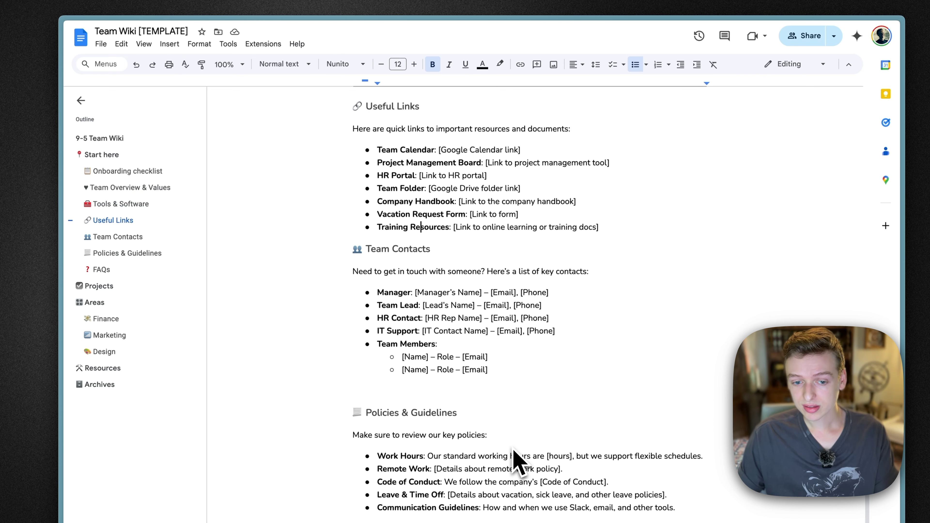
scroll(519, 463, "down", 1)
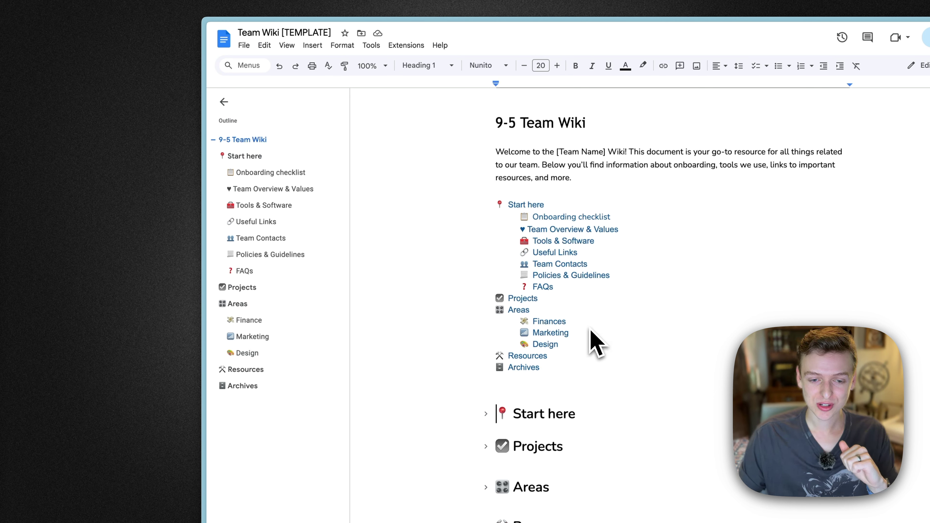
scroll(566, 476, "down", 3)
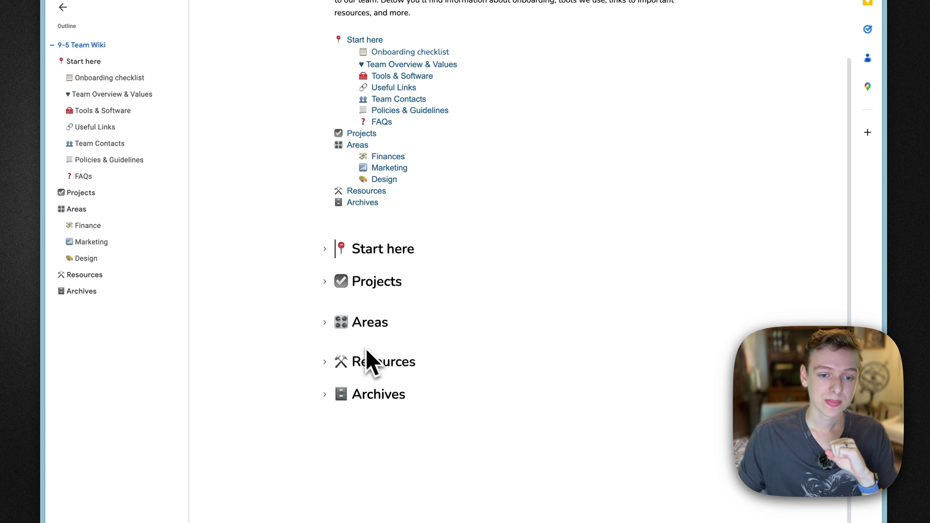
left_click(324, 281)
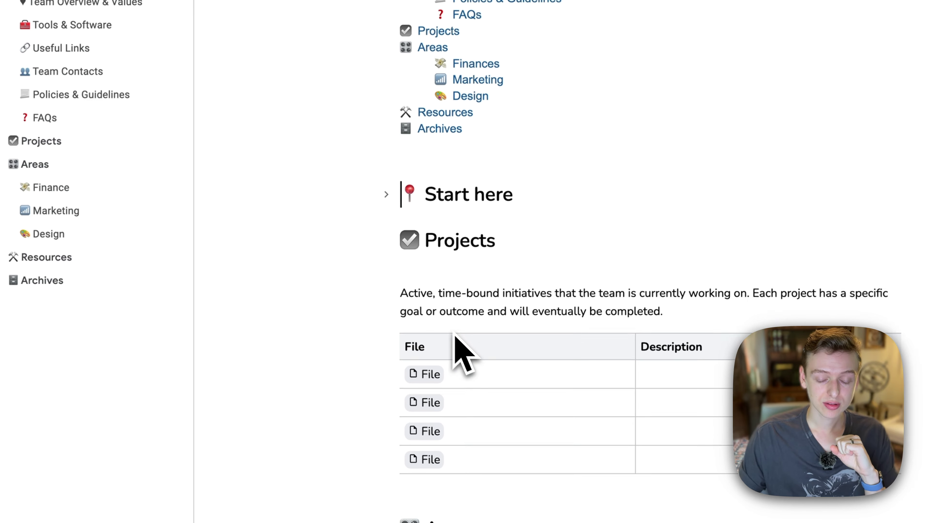
scroll(457, 341, "down", 3)
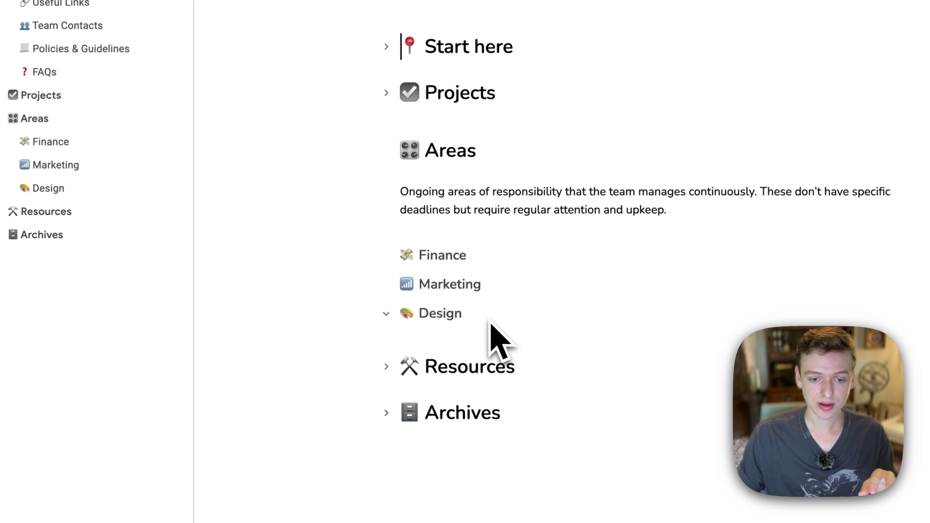
Collapse Areas, then expand Resources and Archives to show the status table and Archives description
left_click(388, 150)
left_click(386, 335)
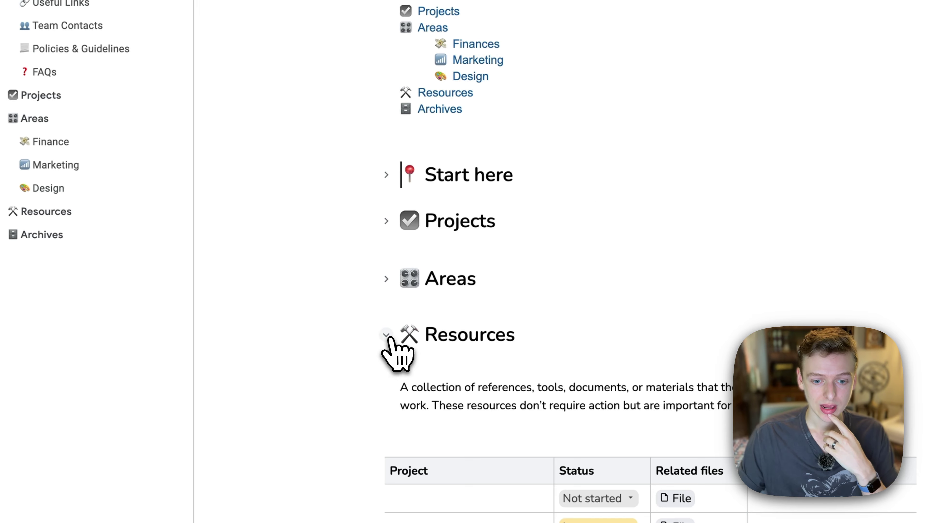
scroll(549, 399, "down", 7)
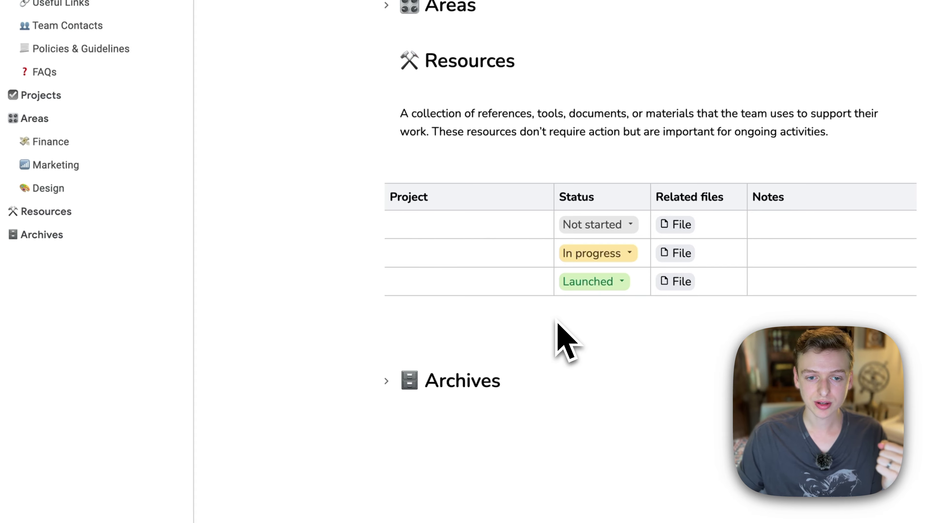
left_click(387, 381)
scroll(476, 403, "down", 1)
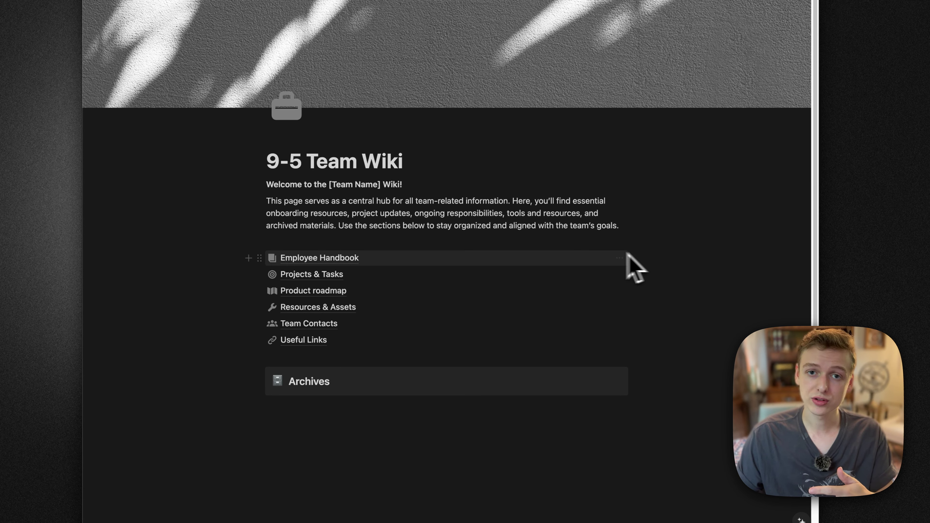
mouse_move(540, 278)
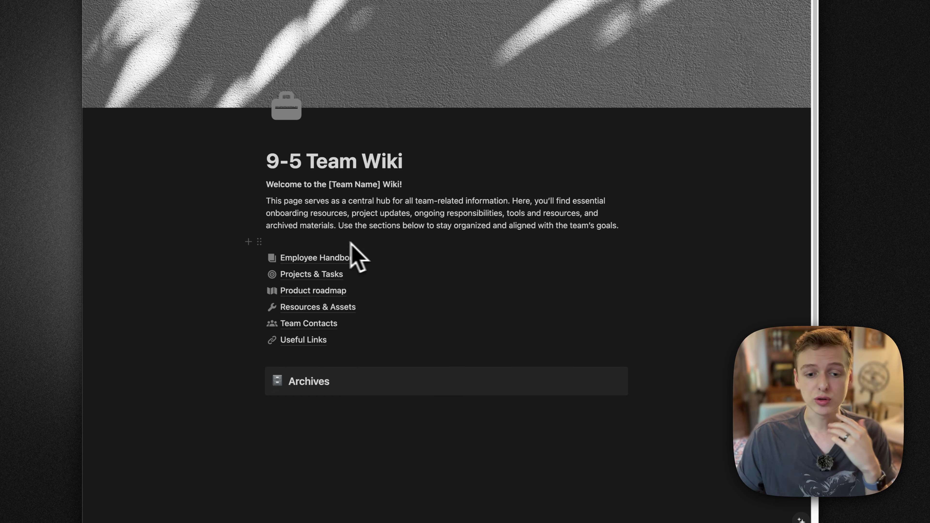
mouse_move(340, 253)
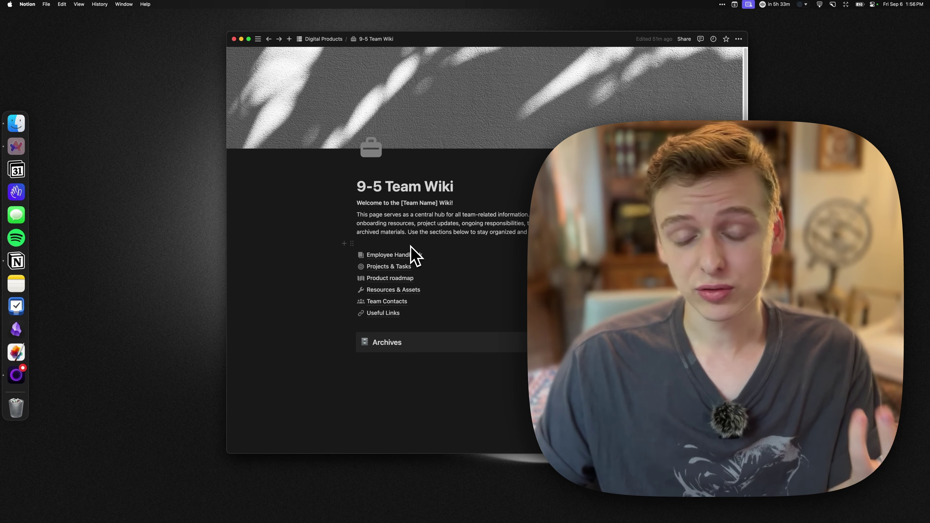
Open the Employee Handbook and skim its Mission, vision, values page
left_click(410, 253)
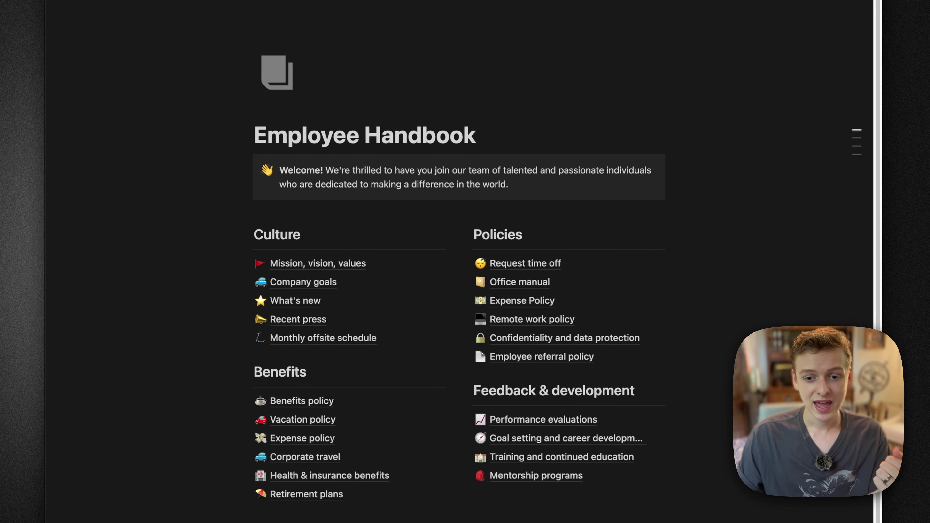
left_click(309, 263)
scroll(346, 342, "down", 10)
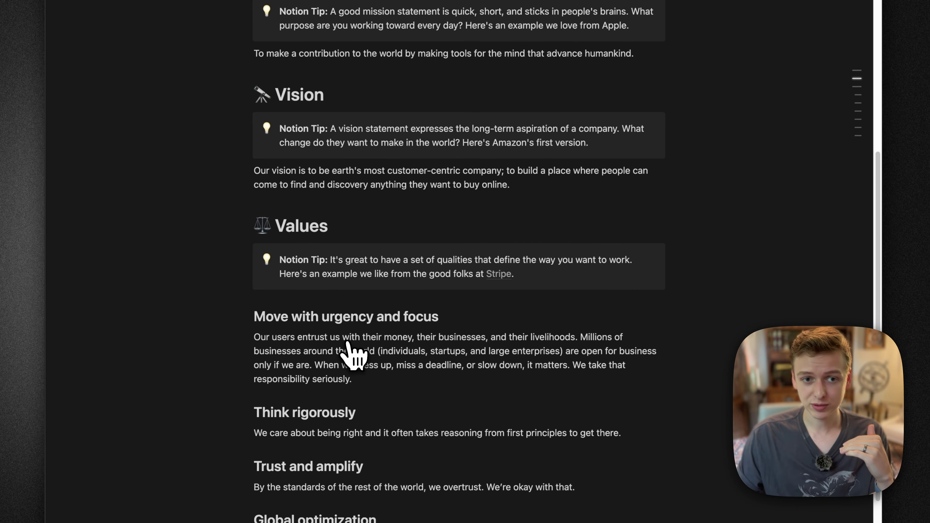
scroll(394, 333, "up", 8)
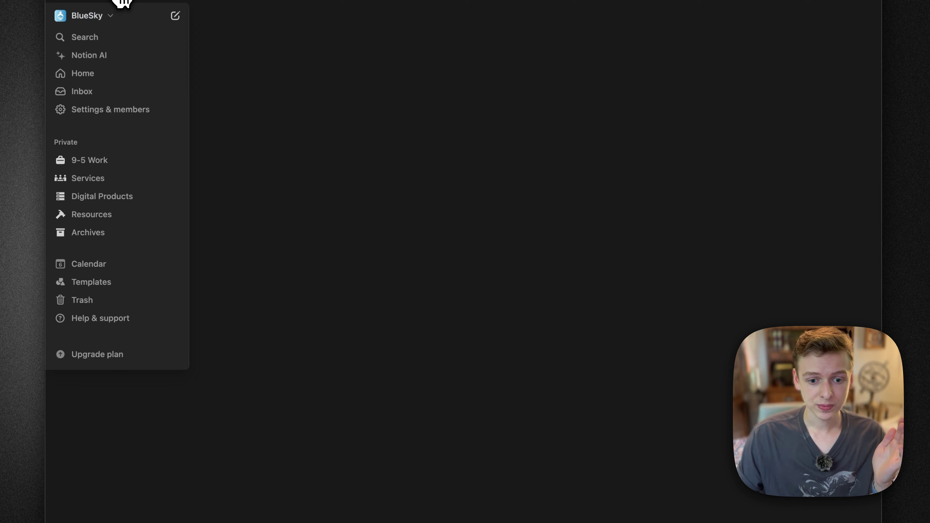
Read the Employee Handbook's Vacation policy page with its 25-day PTO table, then return to the wiki home
left_click(121, 5)
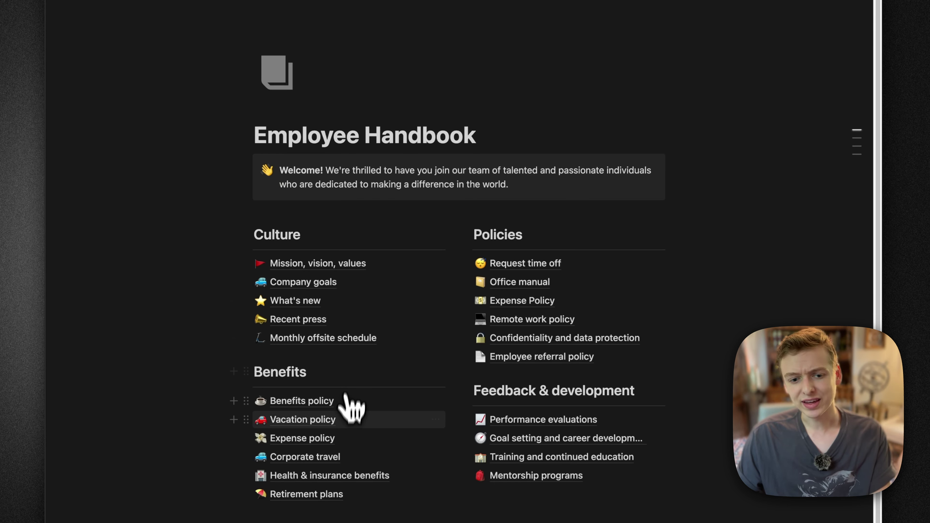
left_click(344, 419)
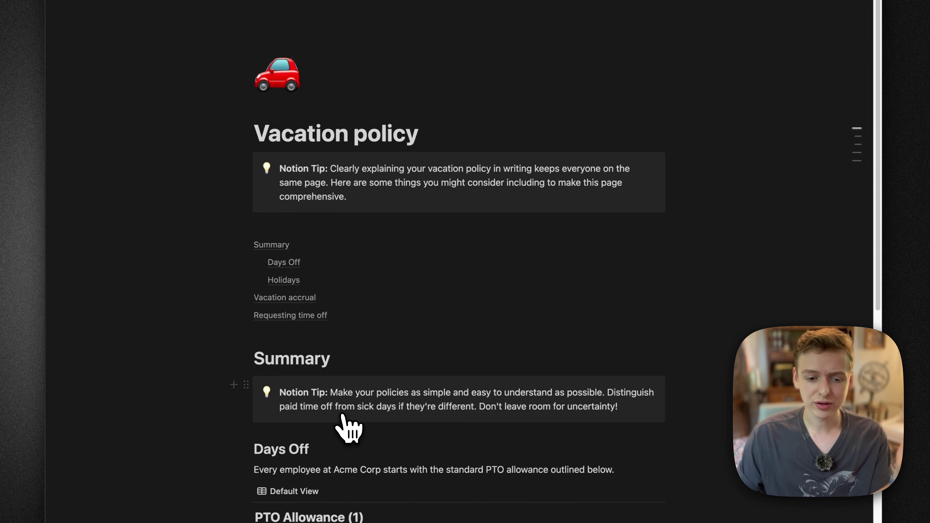
scroll(346, 425, "down", 4)
scroll(435, 422, "down", 3)
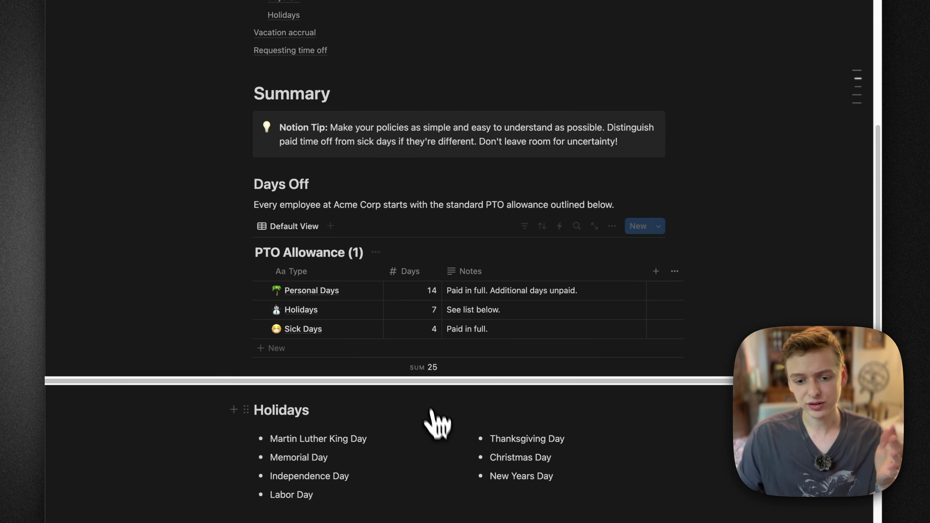
scroll(187, 125, "up", 7)
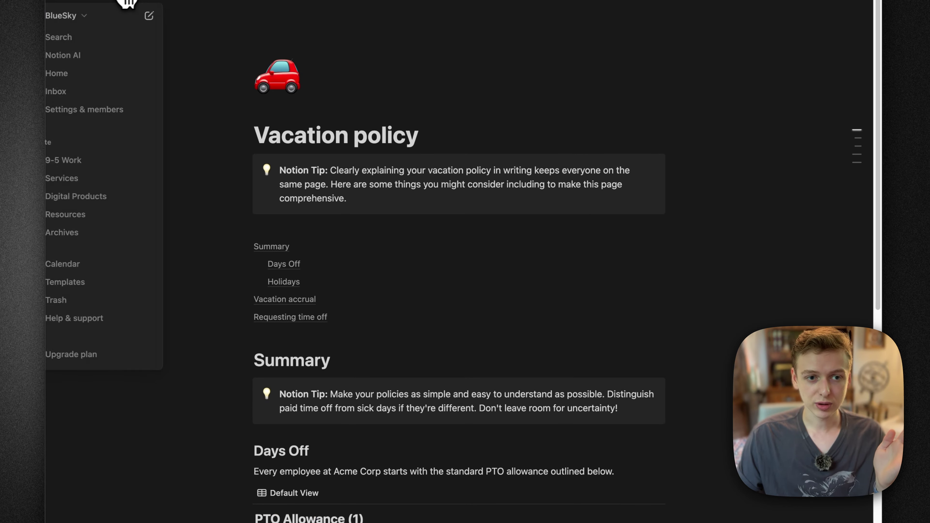
left_click(124, 2)
mouse_move(556, 333)
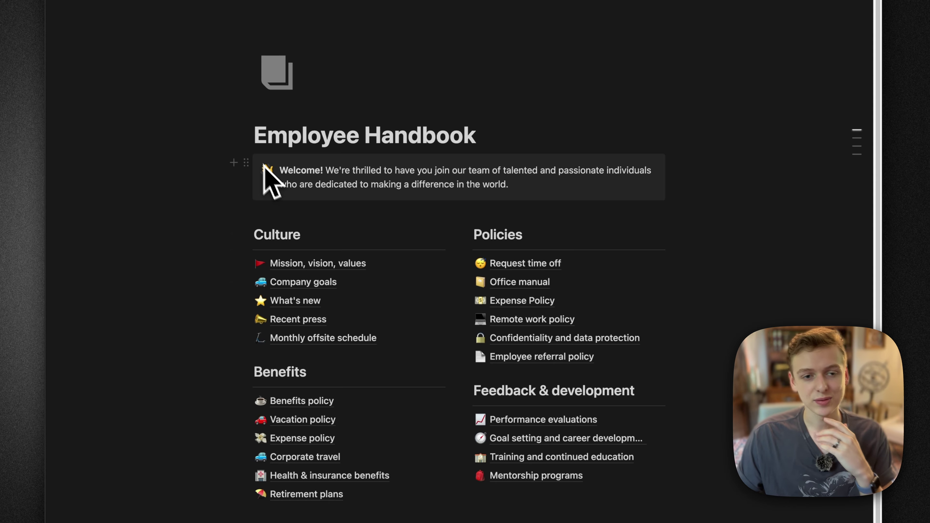
left_click(121, 3)
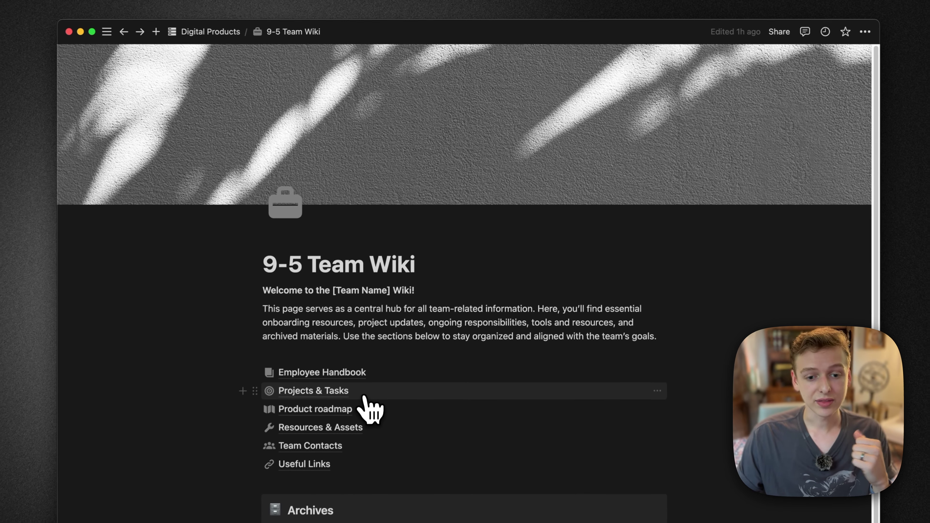
In Projects & Tasks, collapse Marketing campaign, Product launch and Research study, then view Load per person
left_click(385, 341)
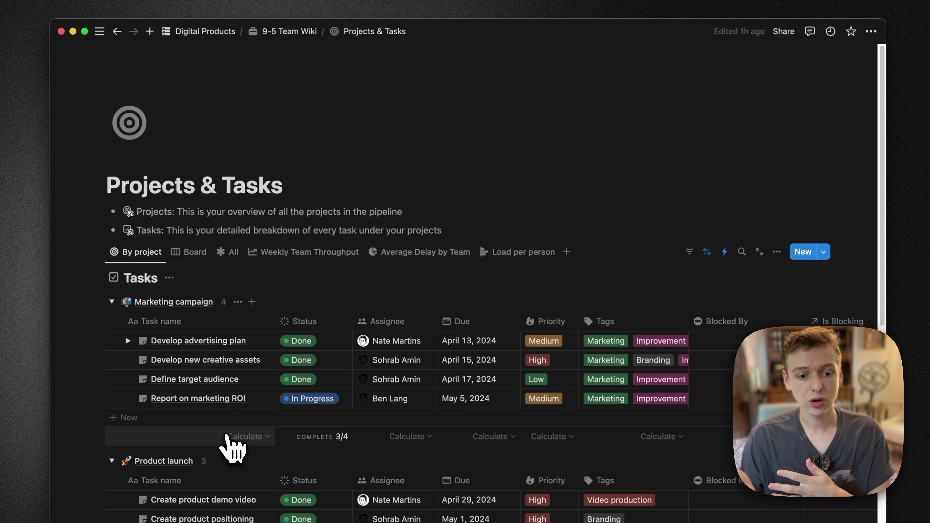
left_click(112, 302)
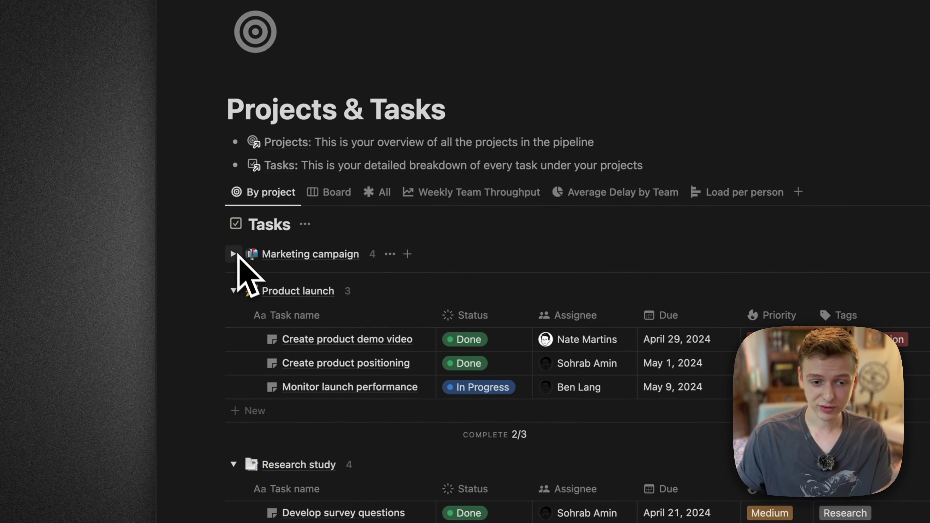
left_click(234, 291)
left_click(236, 327)
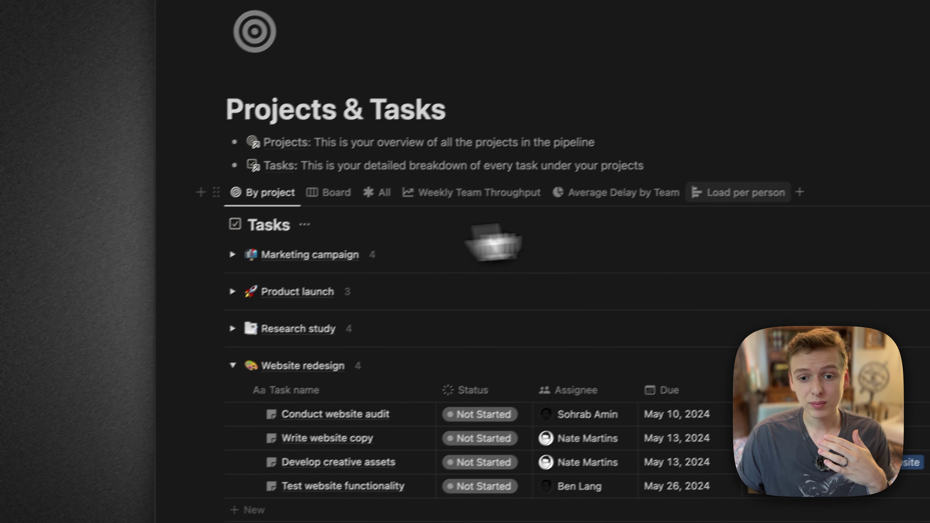
left_click(728, 193)
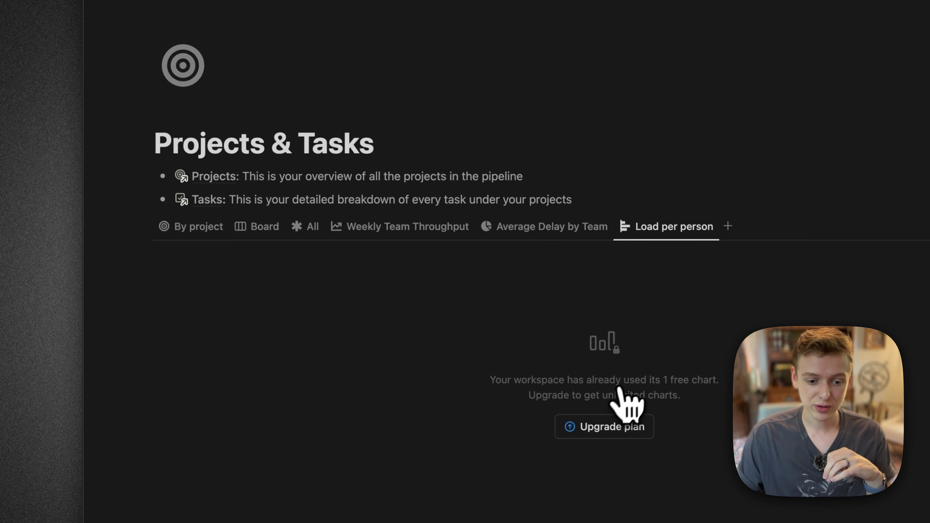
scroll(482, 407, "down", 4)
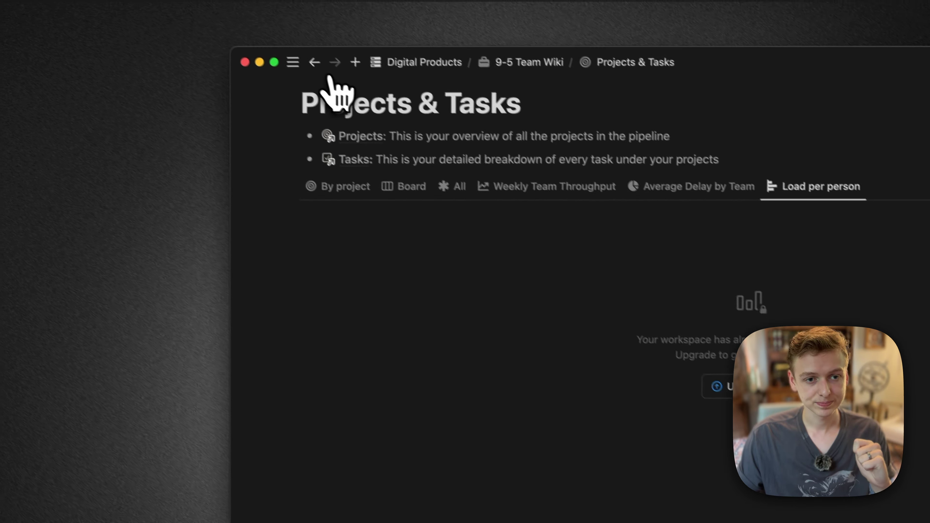
Back out through Product roadmap to the wiki, skim Resources & Assets, then open Team Contacts
left_click(318, 85)
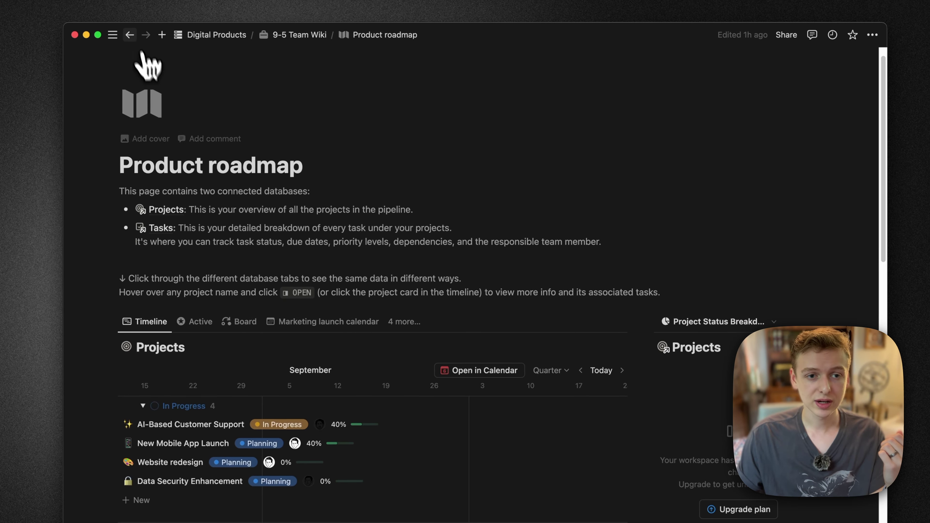
left_click(130, 35)
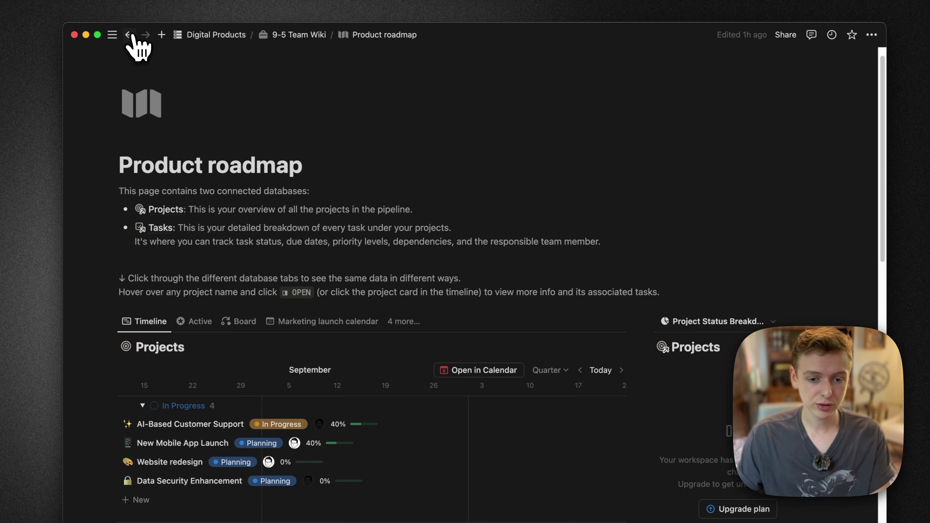
left_click(368, 432)
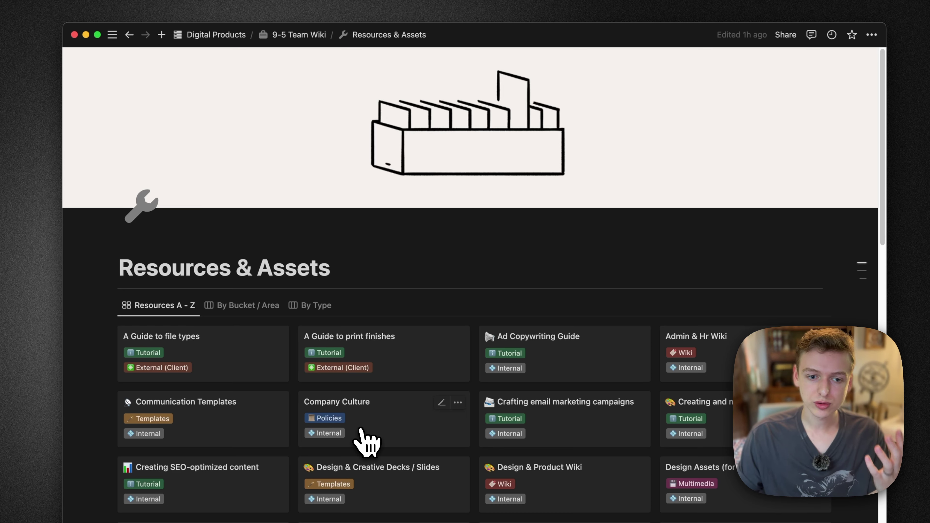
scroll(361, 430, "down", 7)
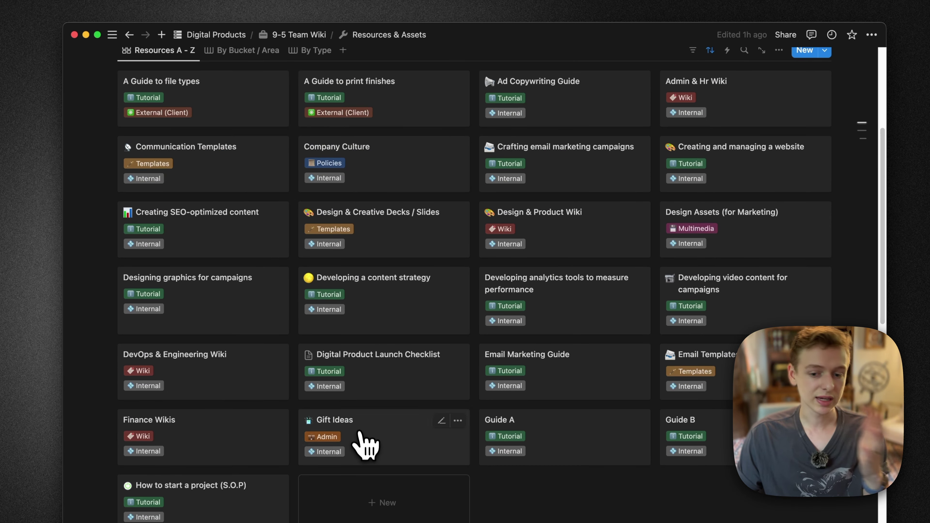
scroll(353, 410, "down", 1)
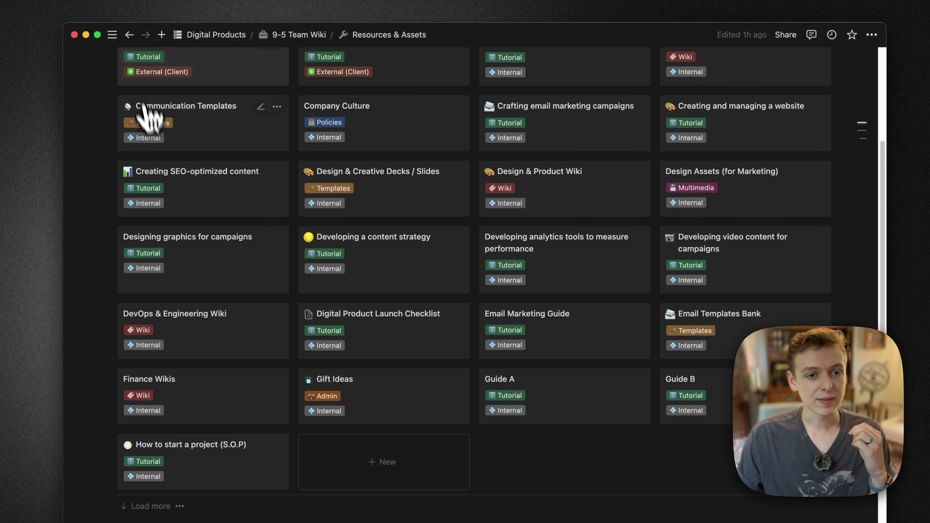
left_click(129, 35)
left_click(375, 452)
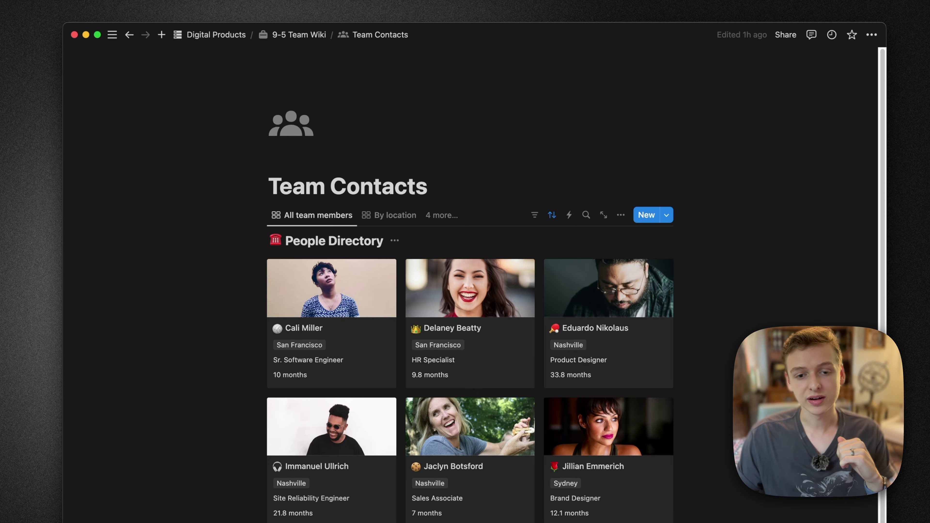
Go back from Team Contacts to the 9-5 Team Wiki home page
left_click(138, 41)
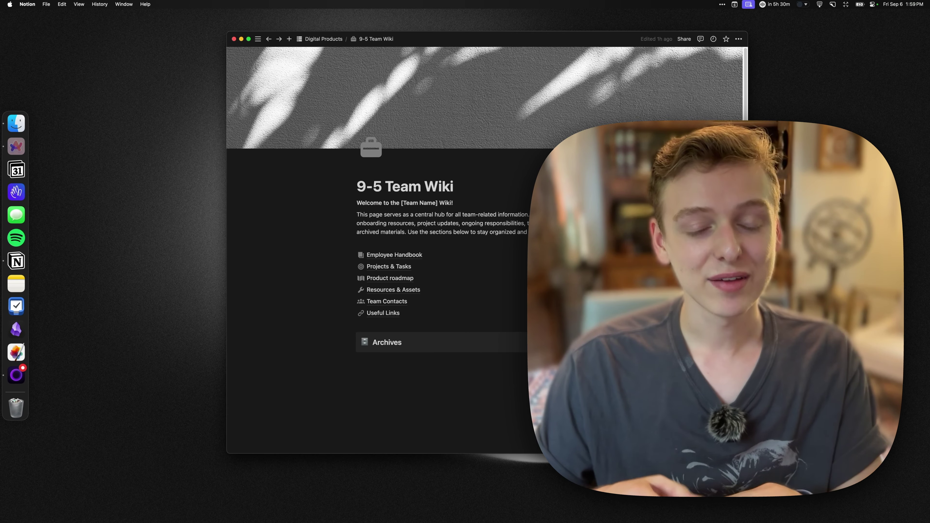